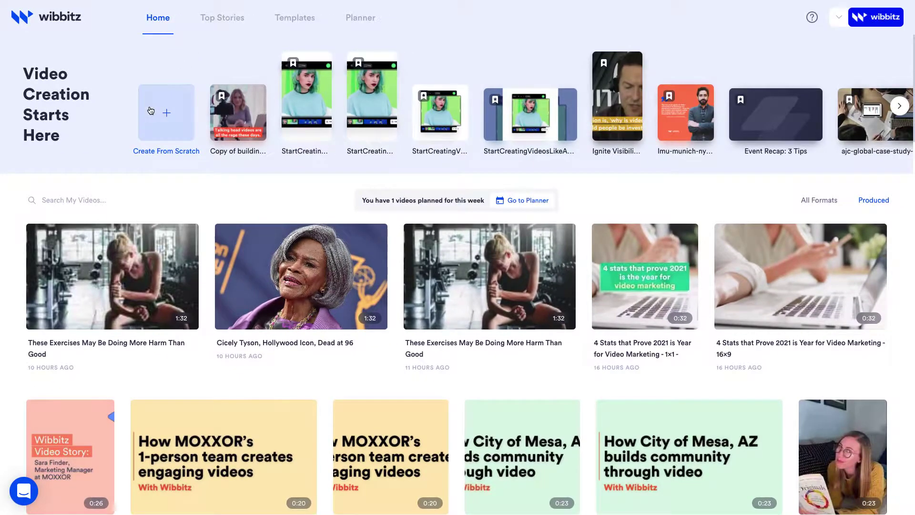
Step: Choose Create From Scratch on the Wibbitz home page to begin a blank video
left_click(151, 110)
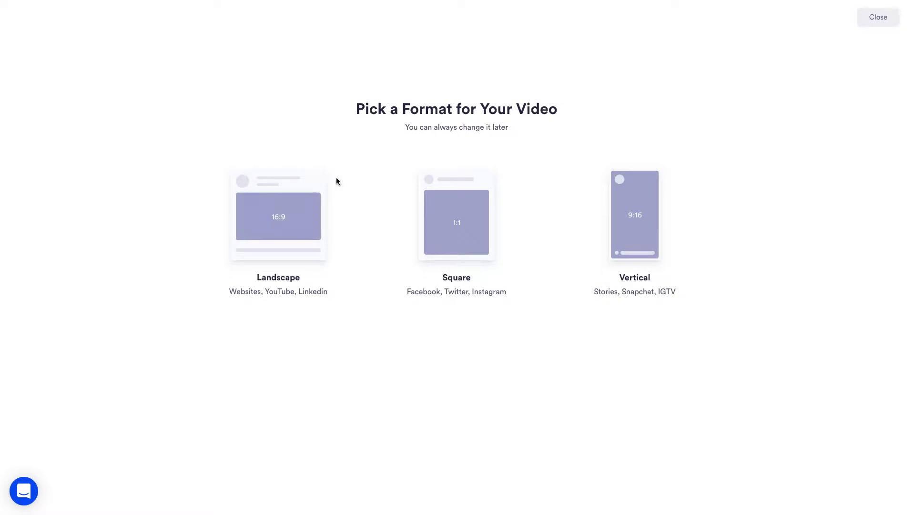
Step: Pick the Square 1:1 format and browse the style grid to the Inspirational template
left_click(443, 252)
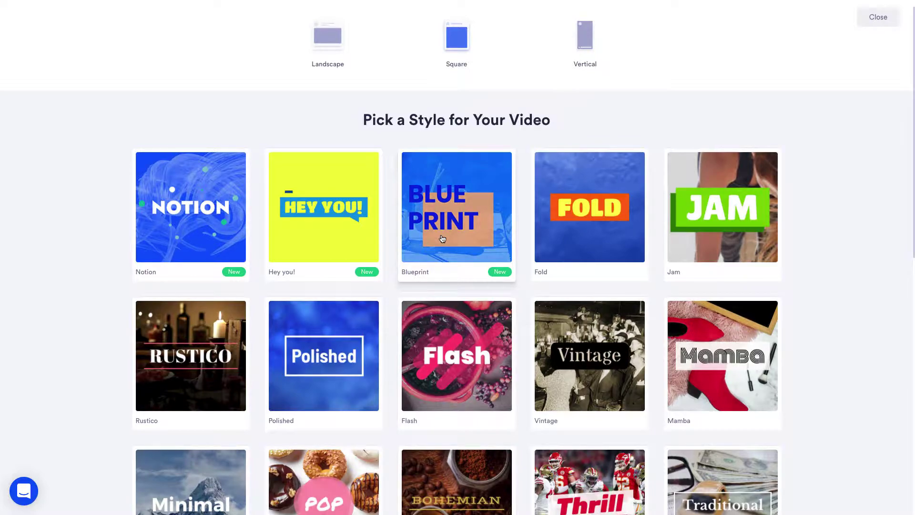
scroll(442, 239, "down", 5)
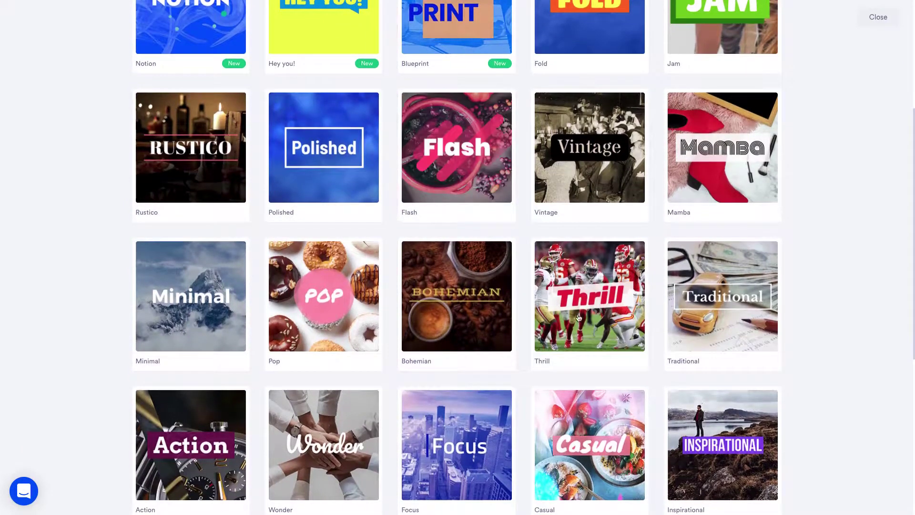
mouse_move(718, 442)
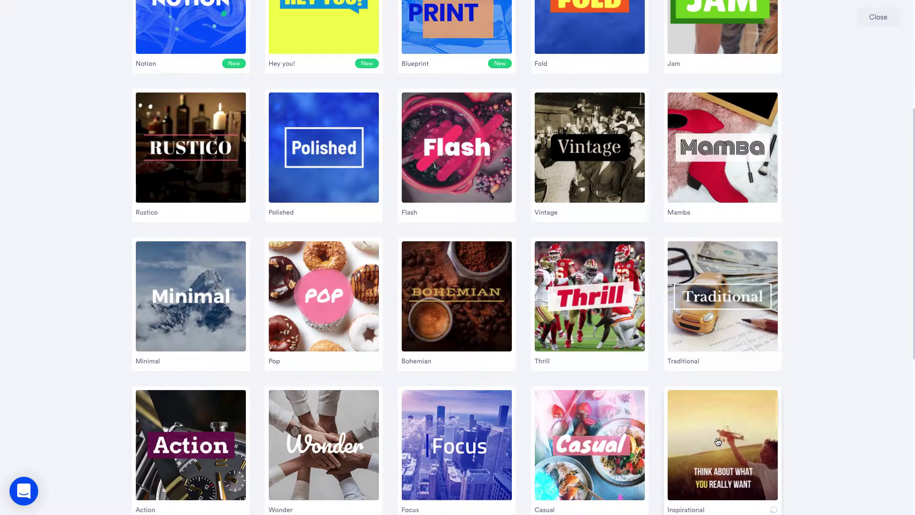
scroll(718, 442, "down", 1)
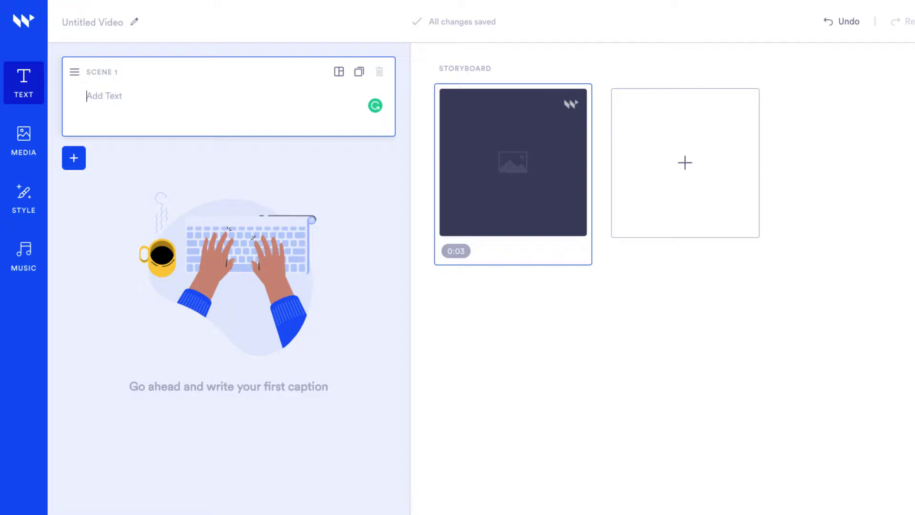
Step: Title scene 1 'Monday Motivation' and add scene 2 reading 'Innovation distinguishes between a leader and a follower'
type("Monday Motivation")
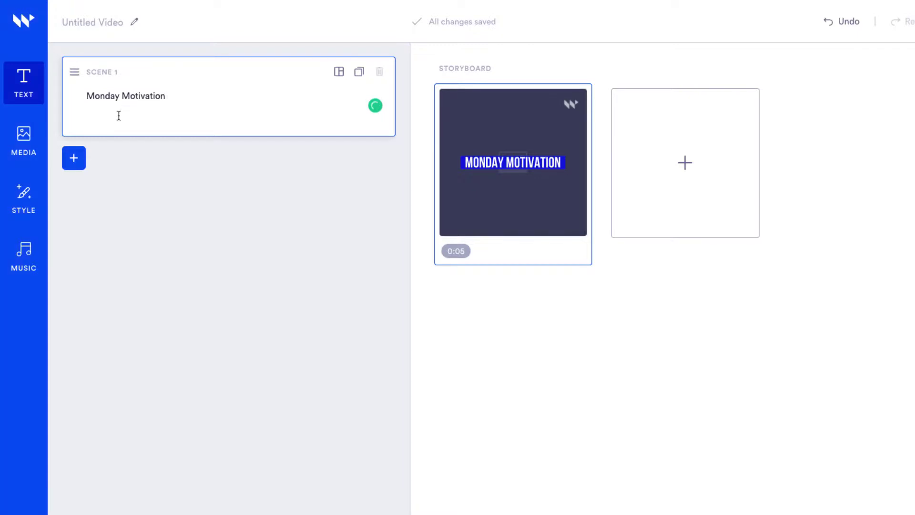
left_click(74, 158)
left_click(106, 186)
type("In")
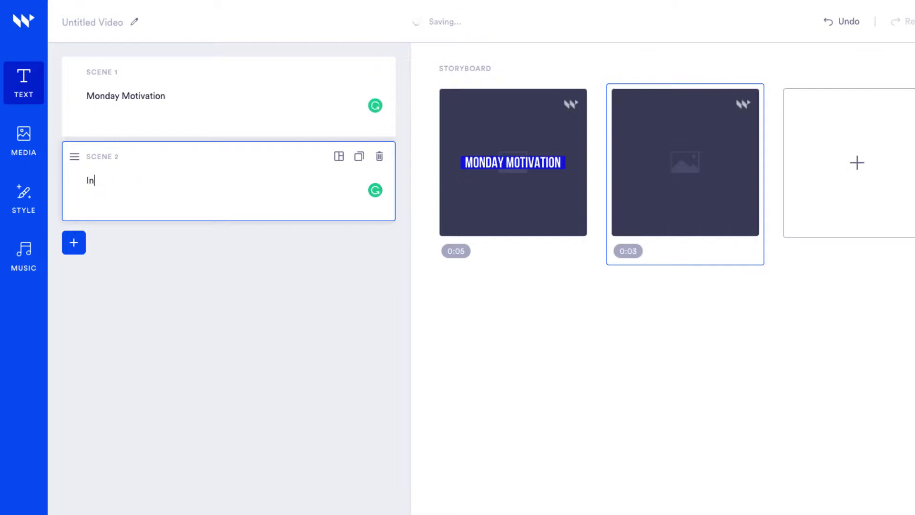
type("novation distinguishes between a leader and a follower")
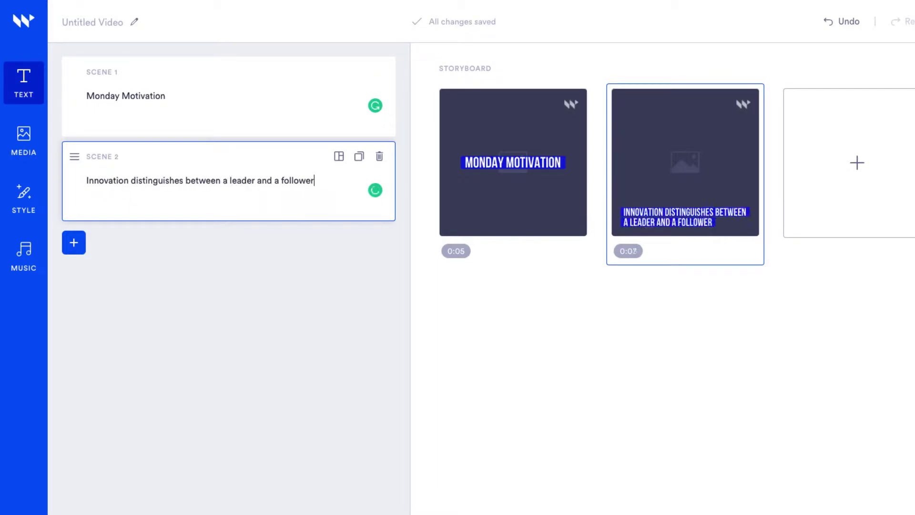
Step: Give scene 2 the Quote layout with Oprah as the quotee
left_click(342, 164)
left_click(266, 128)
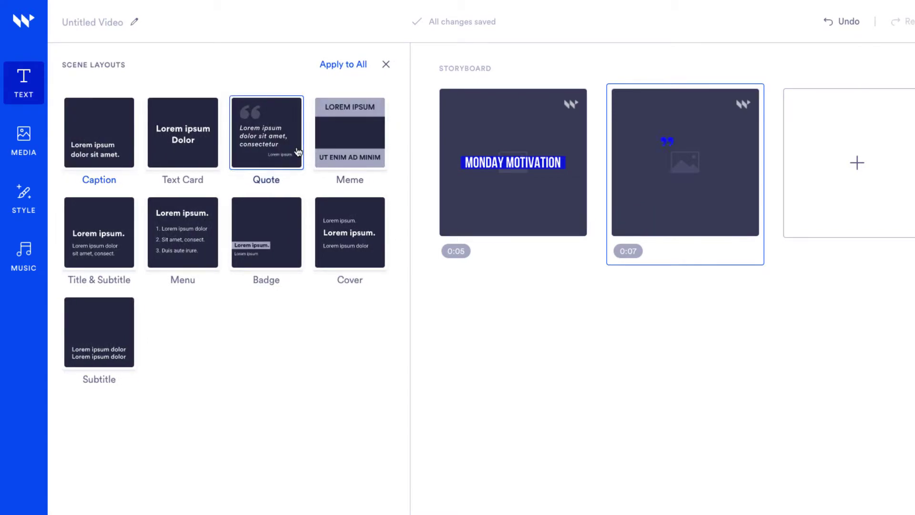
left_click(386, 66)
left_click(149, 238)
type("Oprah")
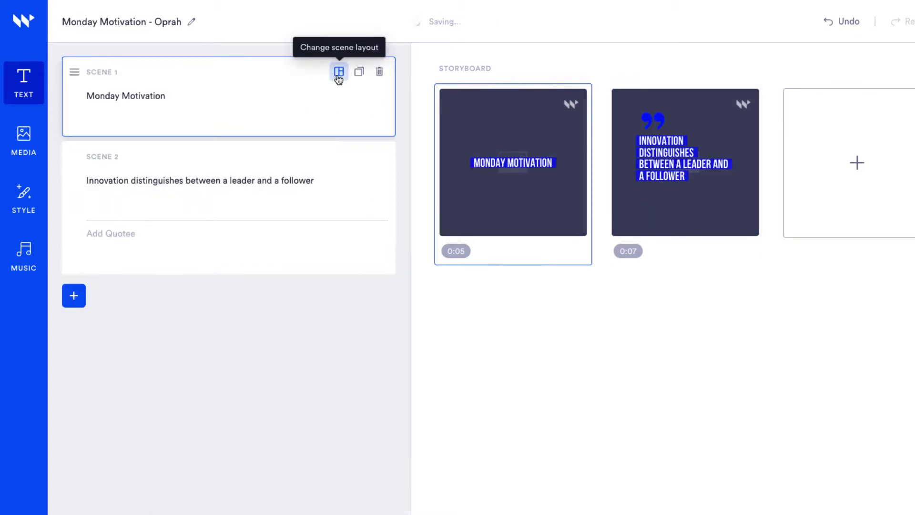
left_click(339, 72)
left_click(386, 64)
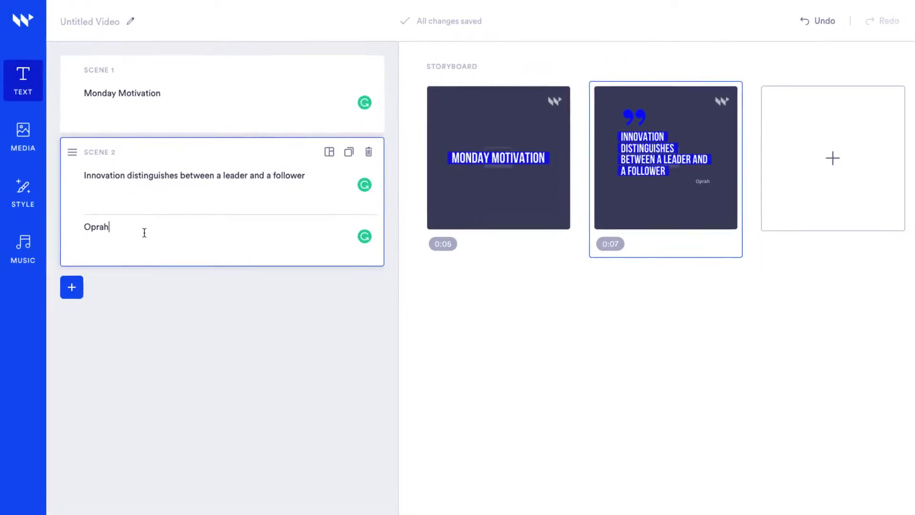
Step: Place an Oprah Winfrey stock clip on scene 2 and a sunrise clip behind scene 1
left_click(21, 115)
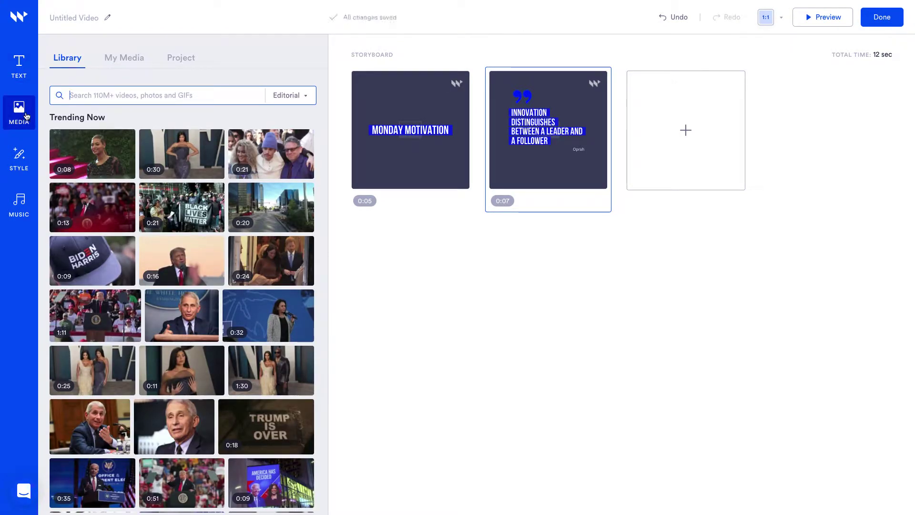
left_click(125, 58)
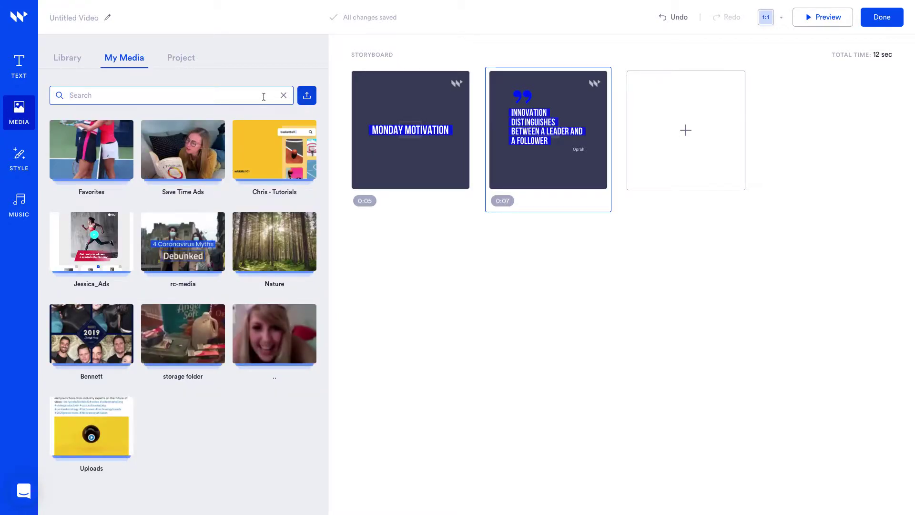
left_click(67, 58)
type("oprah")
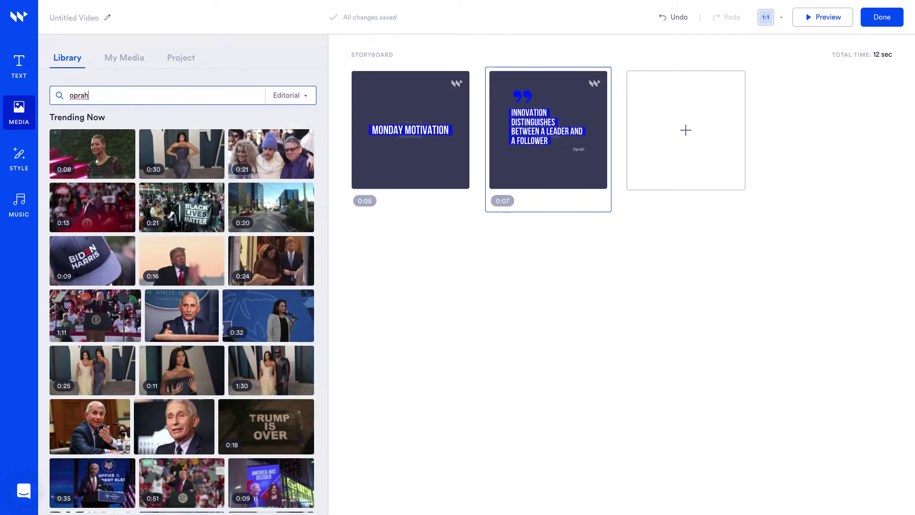
left_click(92, 132)
left_click(159, 215)
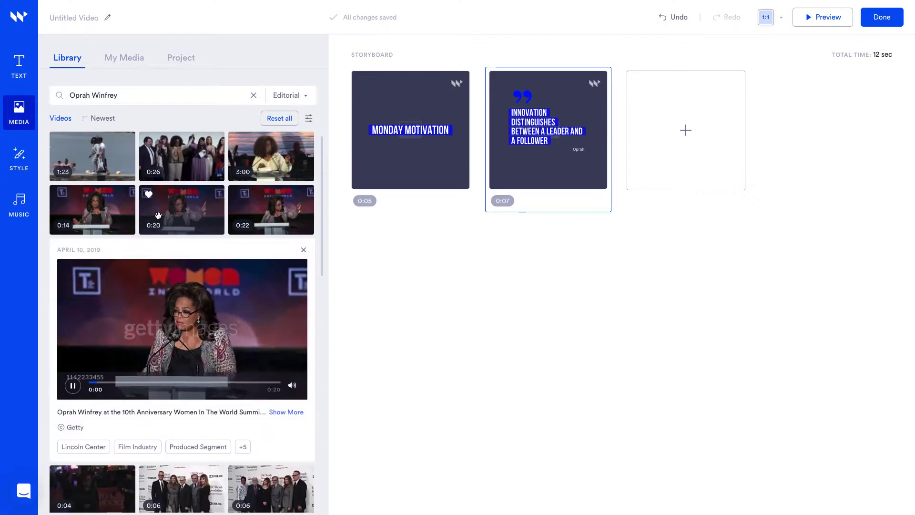
left_click_drag(158, 215, 549, 138)
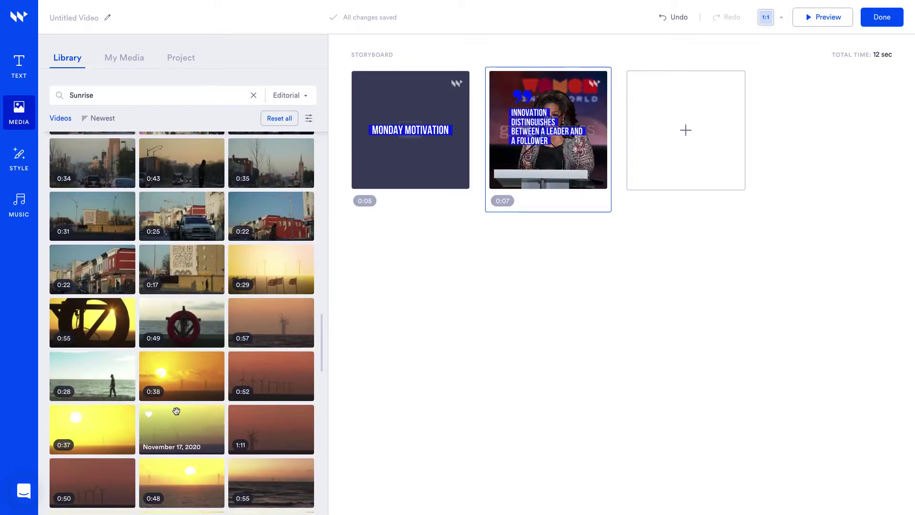
left_click_drag(177, 410, 429, 131)
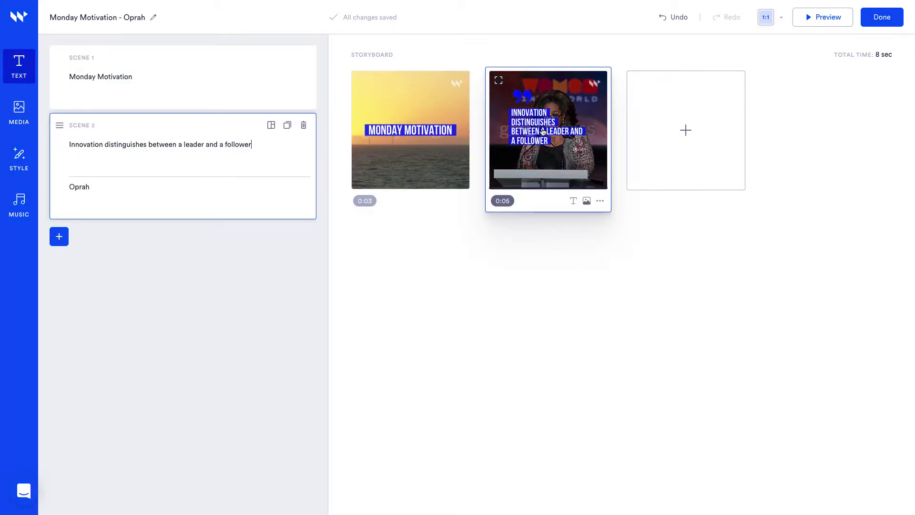
Step: Move scene 2's quote text to the bottom centre of the frame
left_click(544, 151)
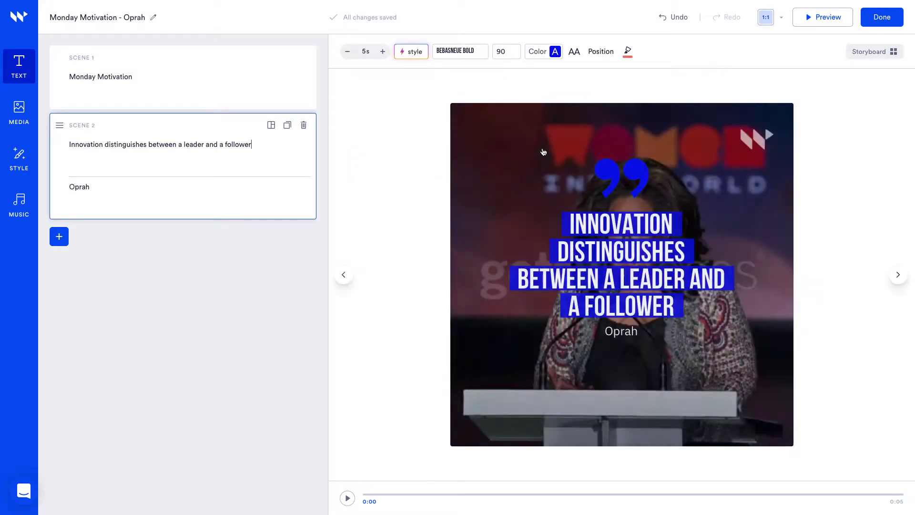
left_click(596, 237)
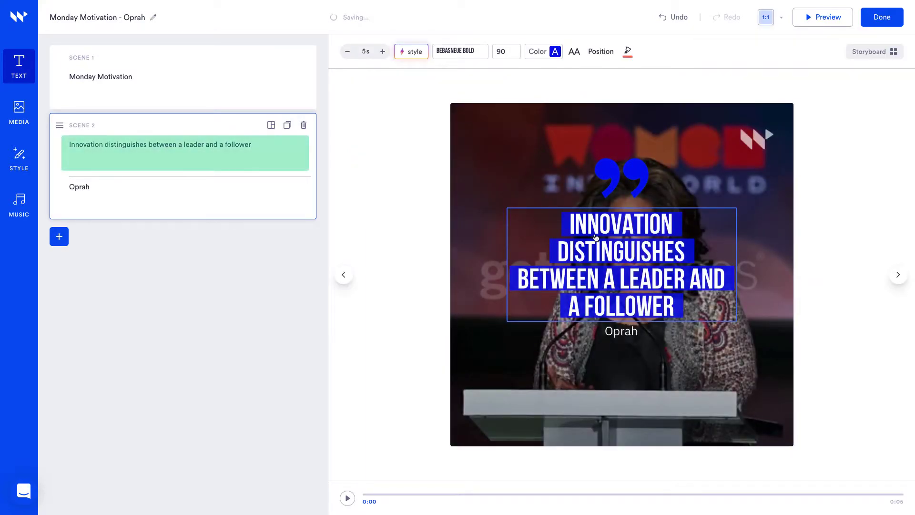
left_click(599, 52)
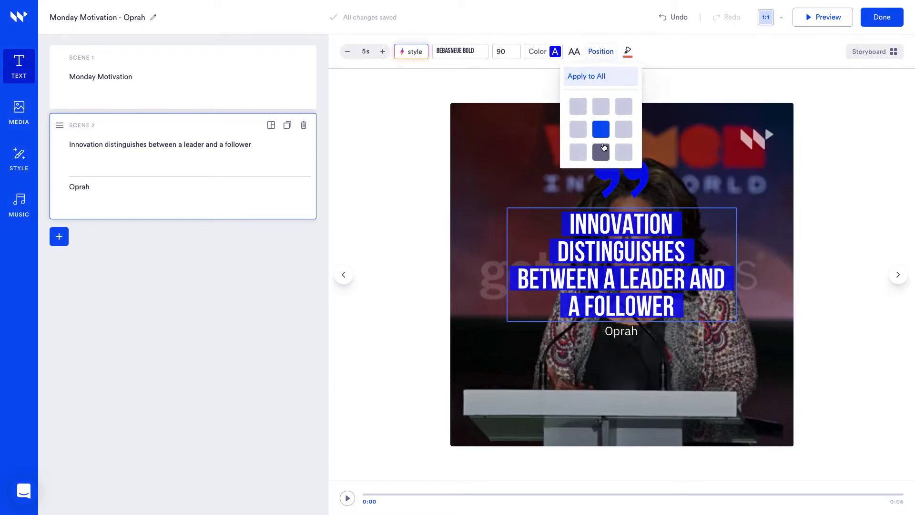
left_click(601, 151)
Step: Highlight the word INNOVATION in the quote in orange-red
left_click(509, 56)
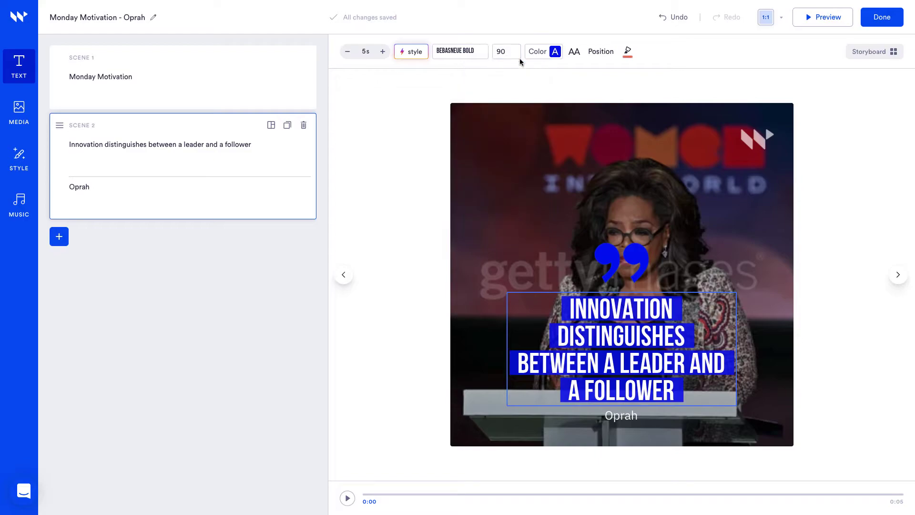
left_click(576, 54)
left_click(578, 60)
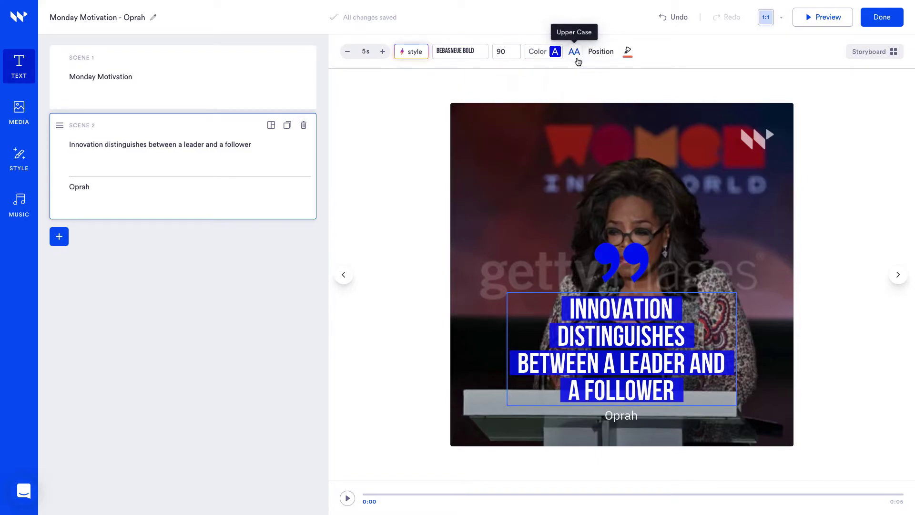
left_click(628, 51)
left_click(631, 316)
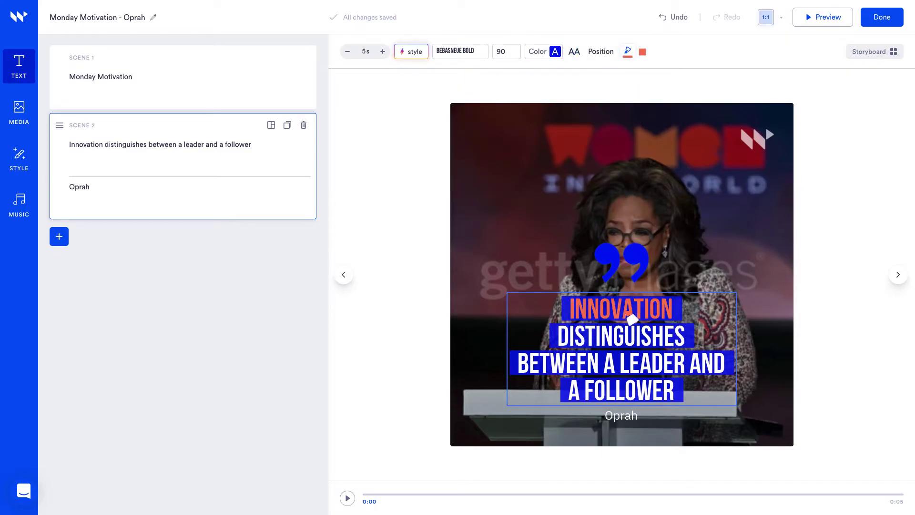
left_click(542, 51)
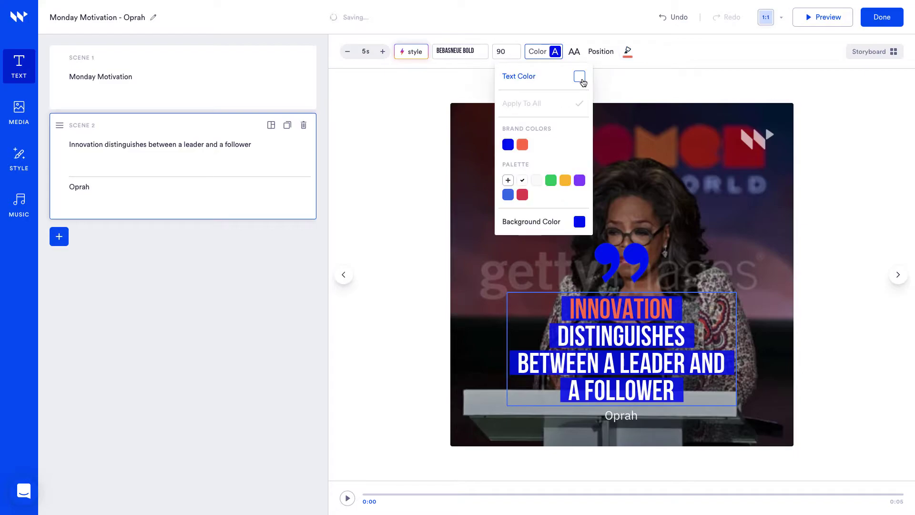
left_click(455, 56)
left_click(407, 77)
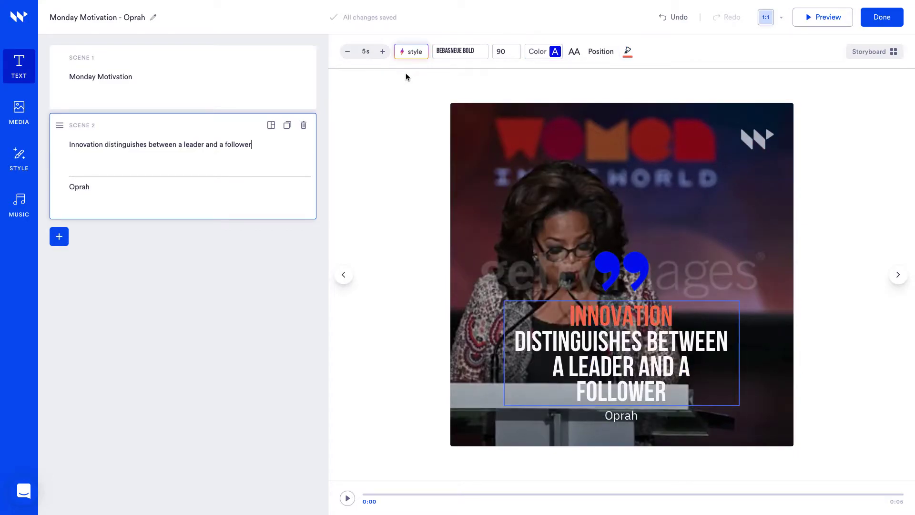
left_click(403, 53)
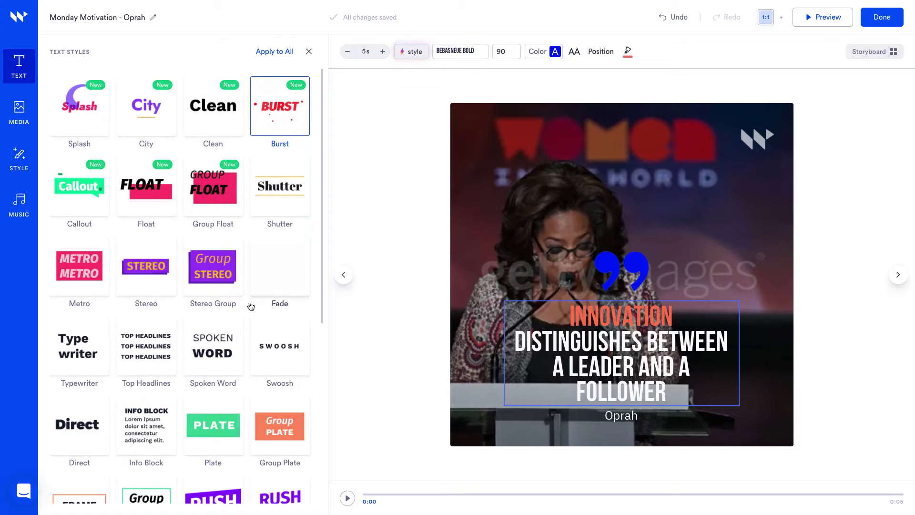
Step: Apply the Frame text style to scene 2's quote, then select the background clip
scroll(251, 306, "down", 1)
left_click(75, 460)
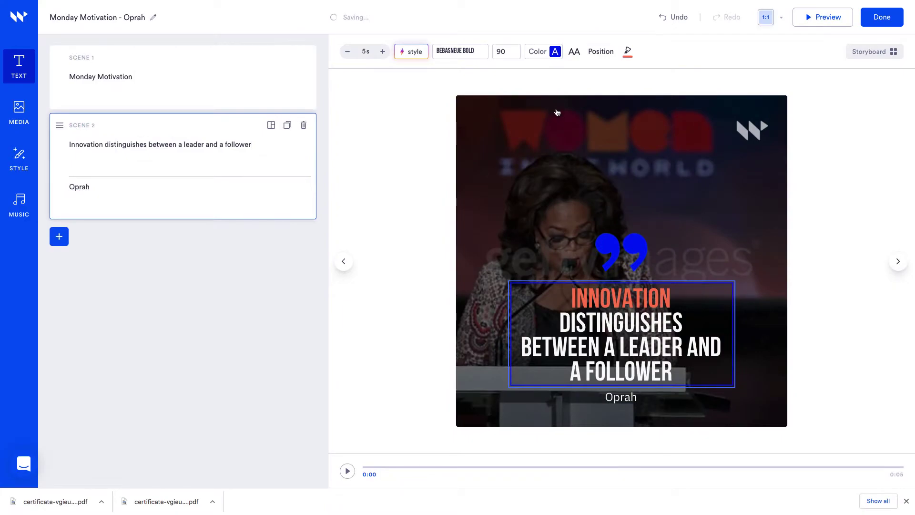
left_click(557, 111)
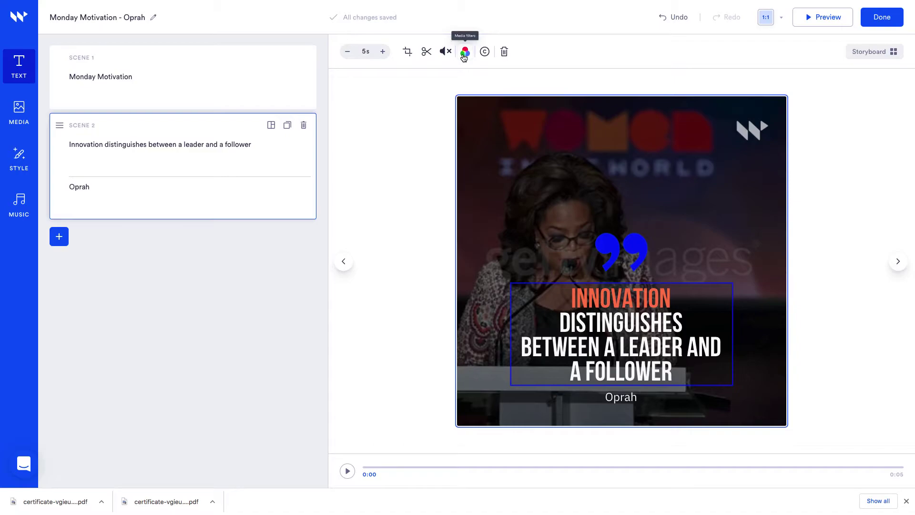
Step: Lower the Darken filter on the Oprah footage to 20% intensity
left_click(463, 53)
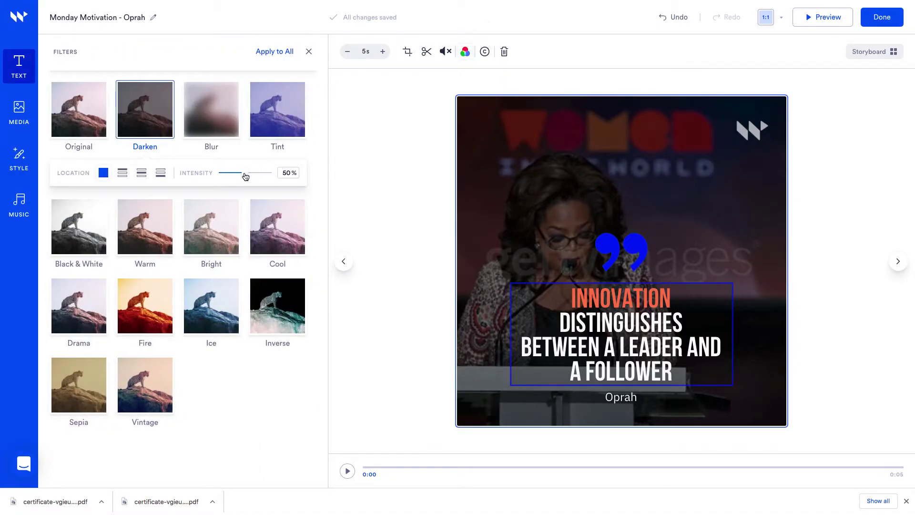
left_click_drag(245, 175, 231, 176)
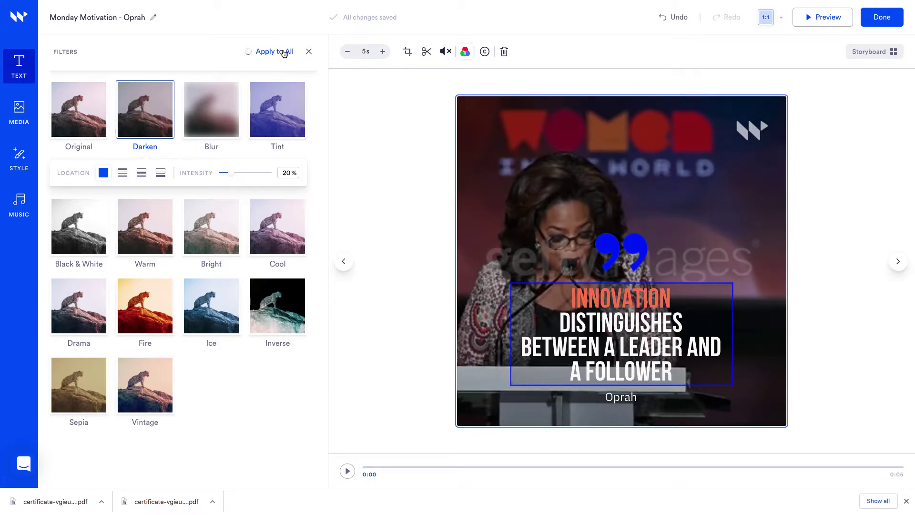
left_click(310, 52)
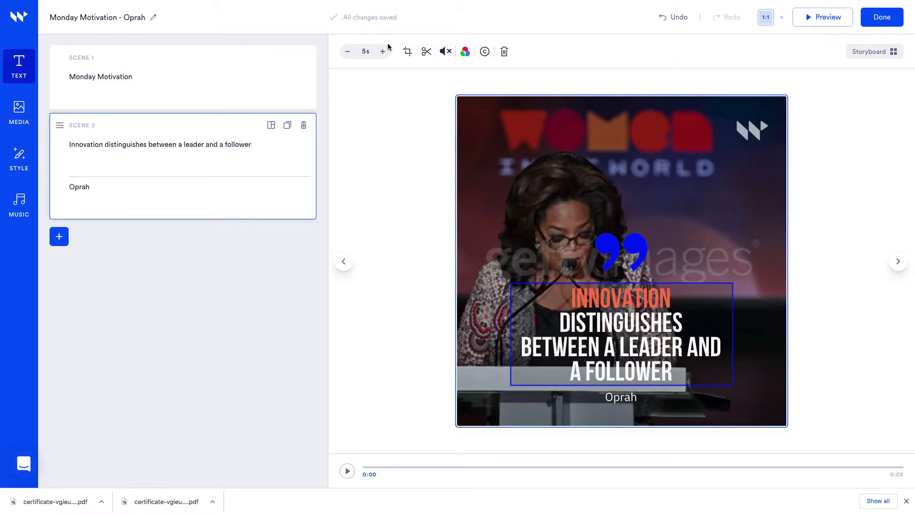
Step: In the storyboard, set the title scene to 3 seconds and the Oprah scene to 5 seconds
left_click(870, 52)
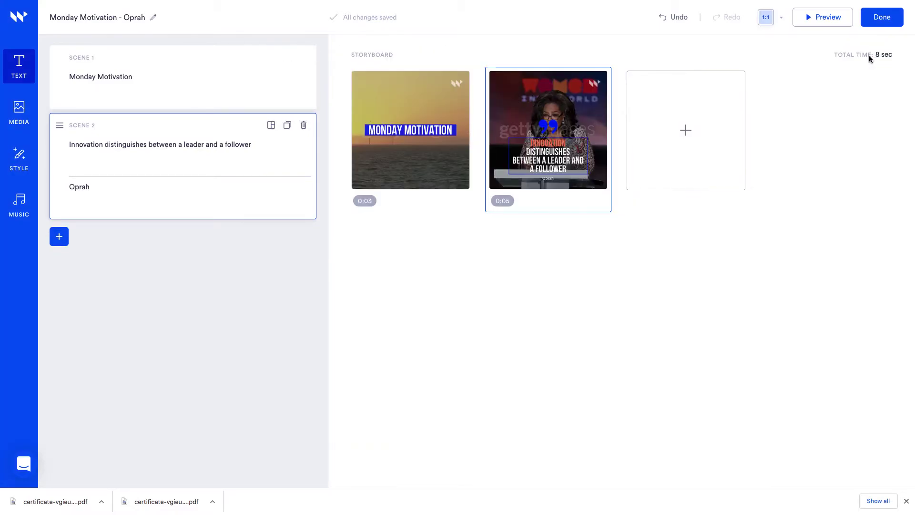
left_click(377, 204)
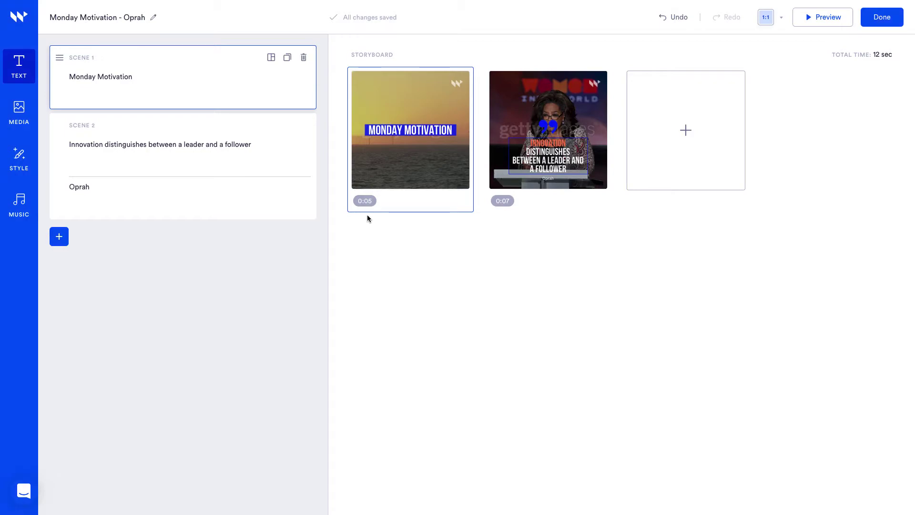
left_click(365, 208)
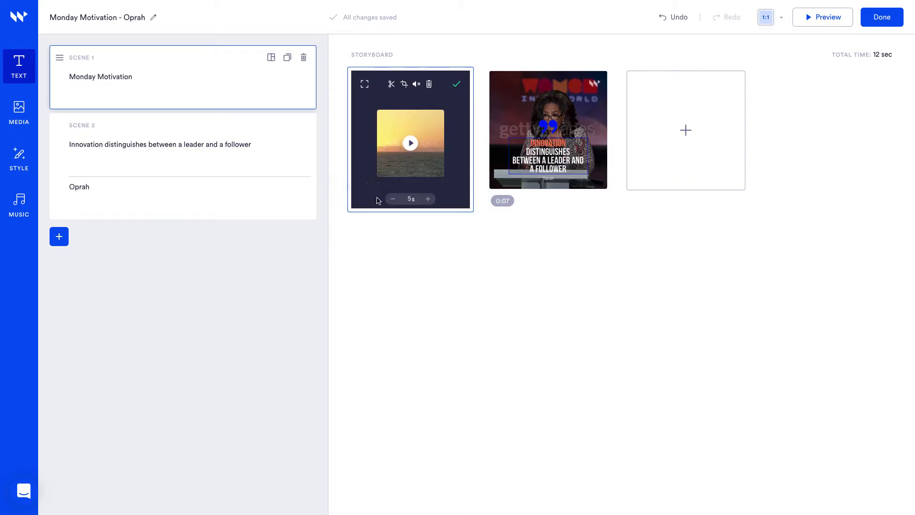
left_click(393, 199)
left_click(392, 199)
left_click(502, 201)
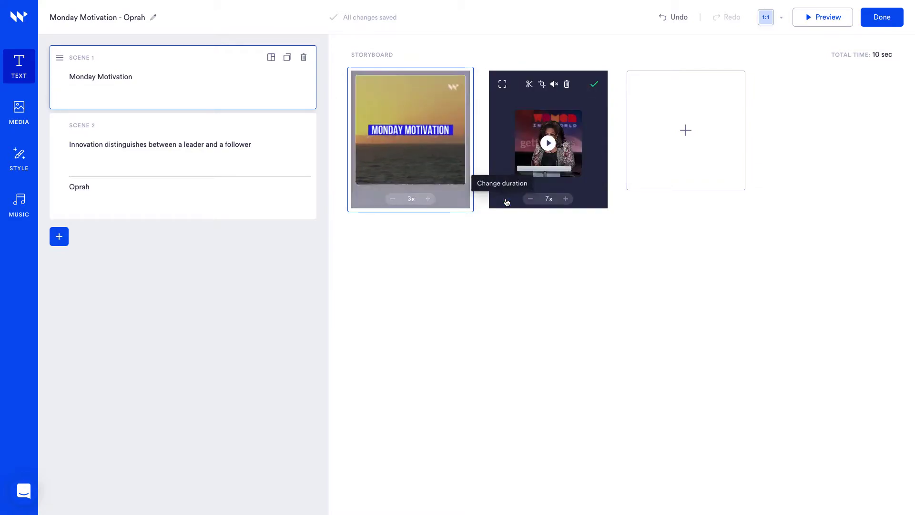
left_click(531, 199)
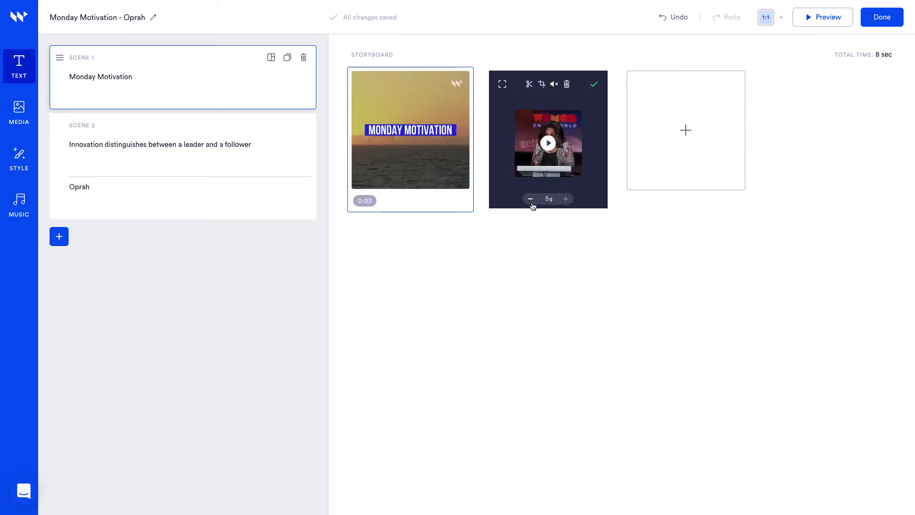
left_click(594, 83)
left_click(813, 24)
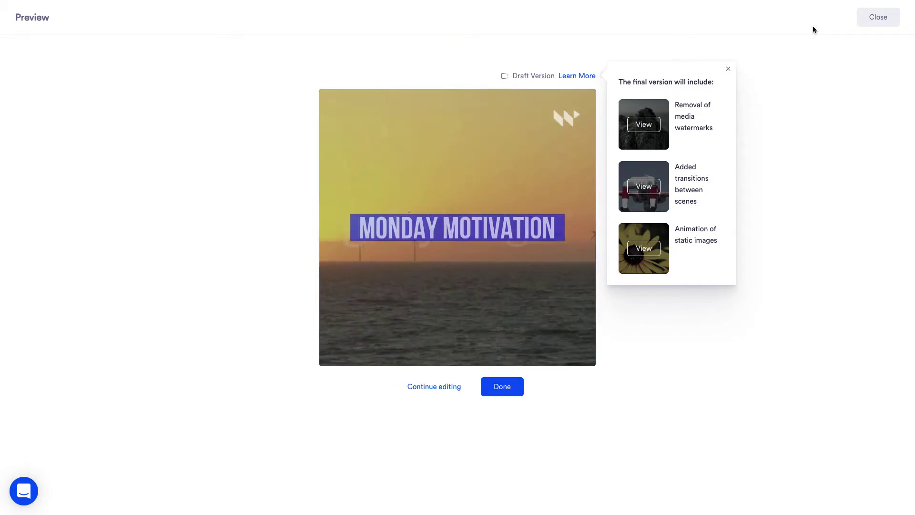
key("Escape")
Step: Replace the Fade scene transition with Burn in the style settings
left_click(19, 162)
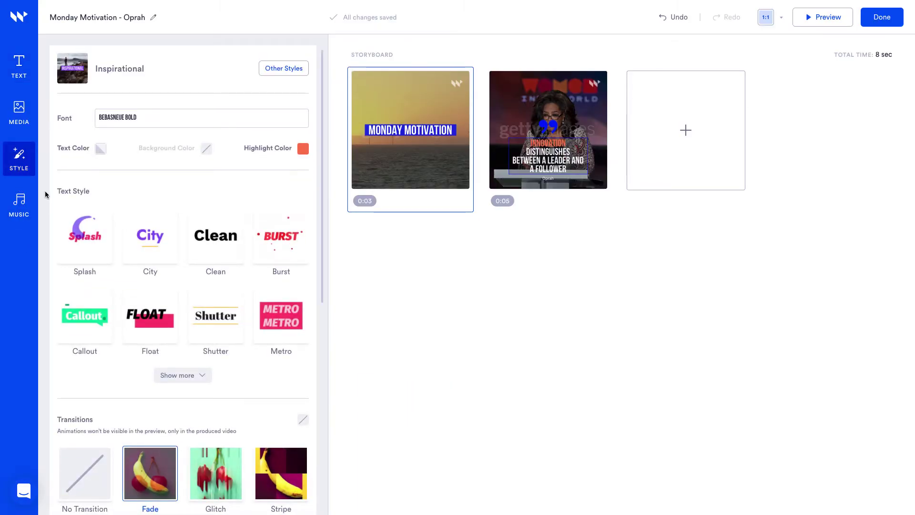
scroll(46, 194, "down", 4)
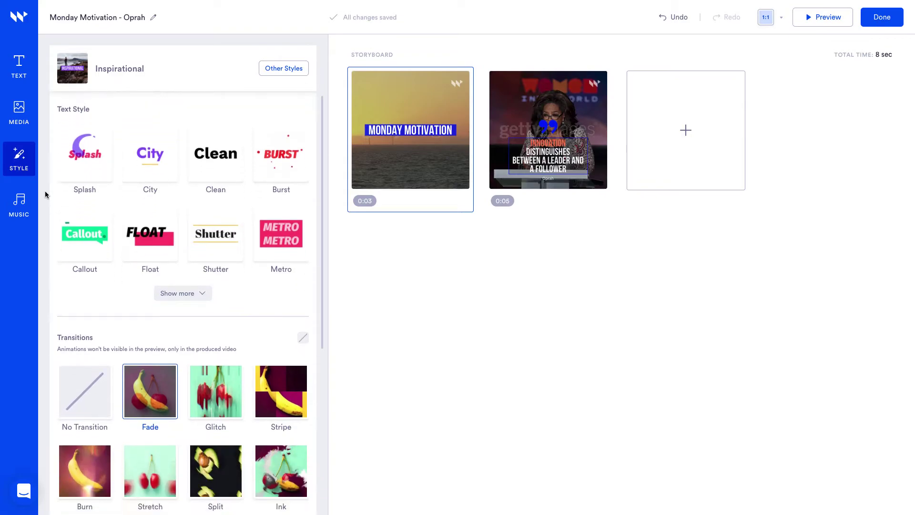
scroll(46, 194, "down", 3)
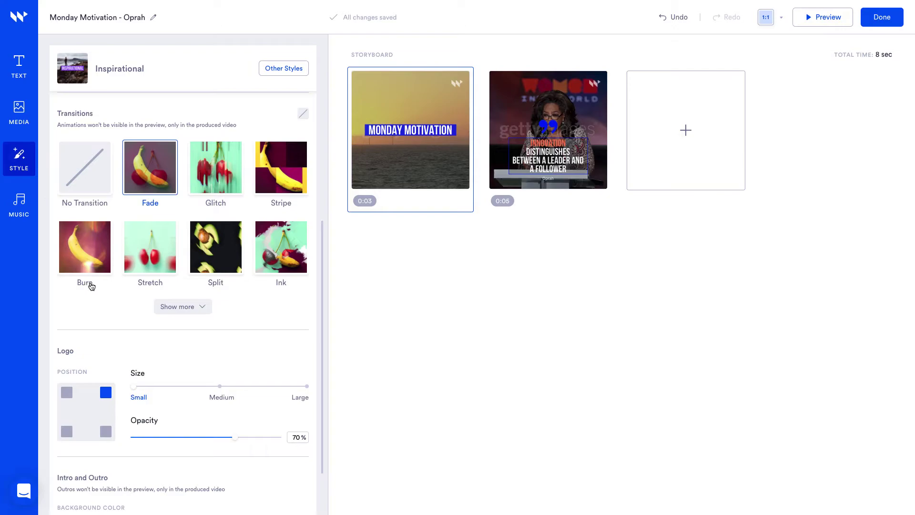
left_click(88, 267)
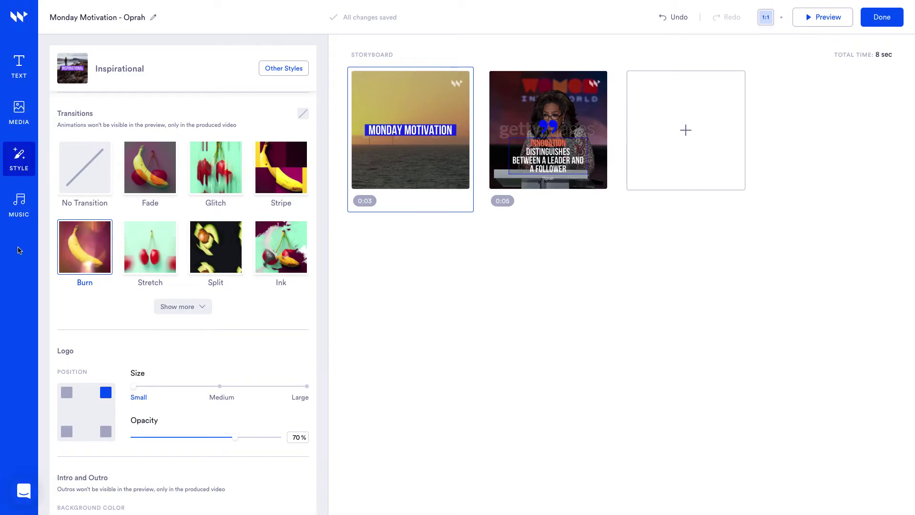
left_click(19, 201)
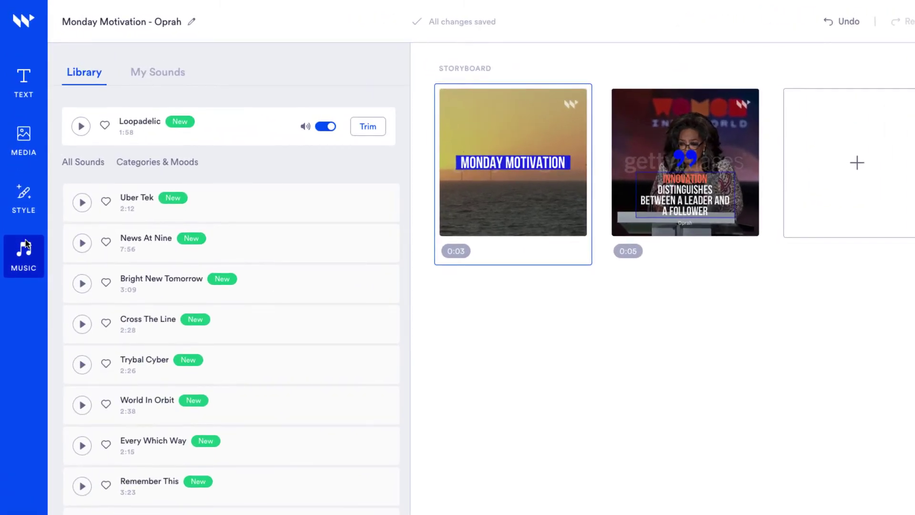
Step: Filter music to the Happy mood, audition This Is Magic, and use it as the soundtrack
left_click(137, 75)
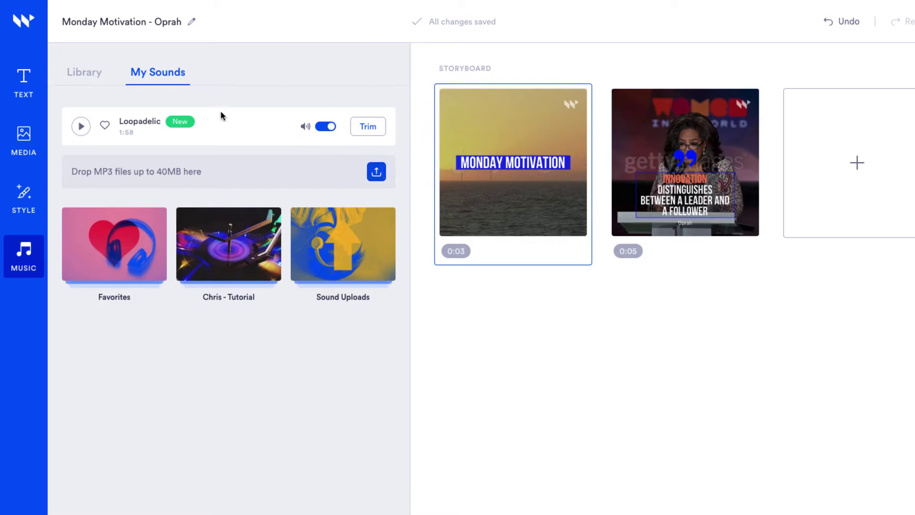
left_click(84, 74)
left_click(133, 143)
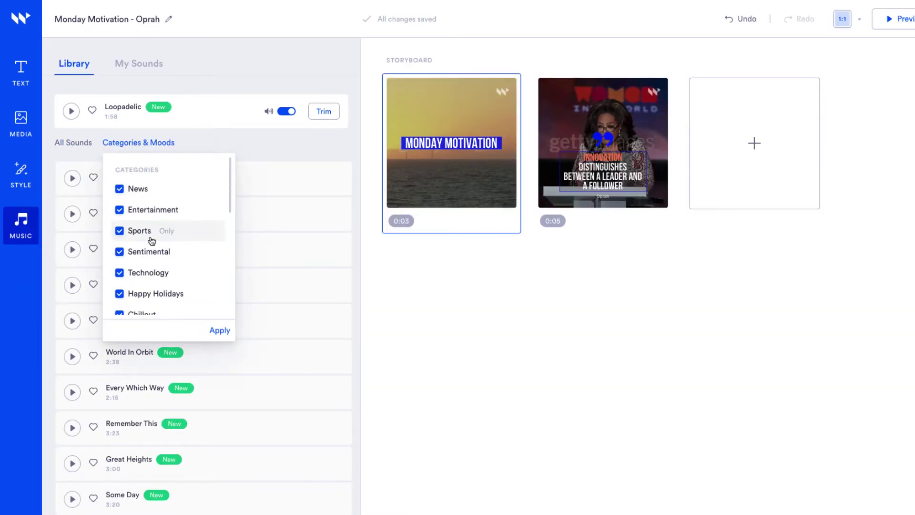
scroll(152, 241, "down", 5)
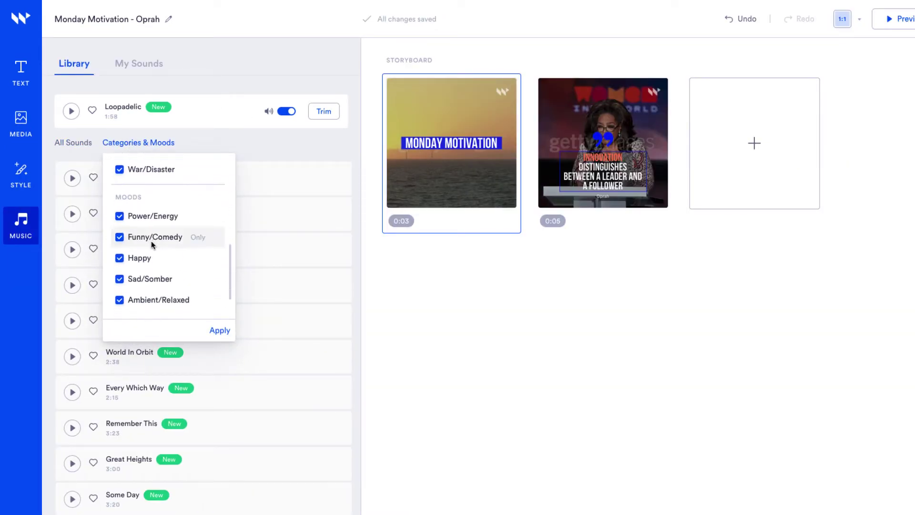
left_click(168, 257)
left_click(66, 180)
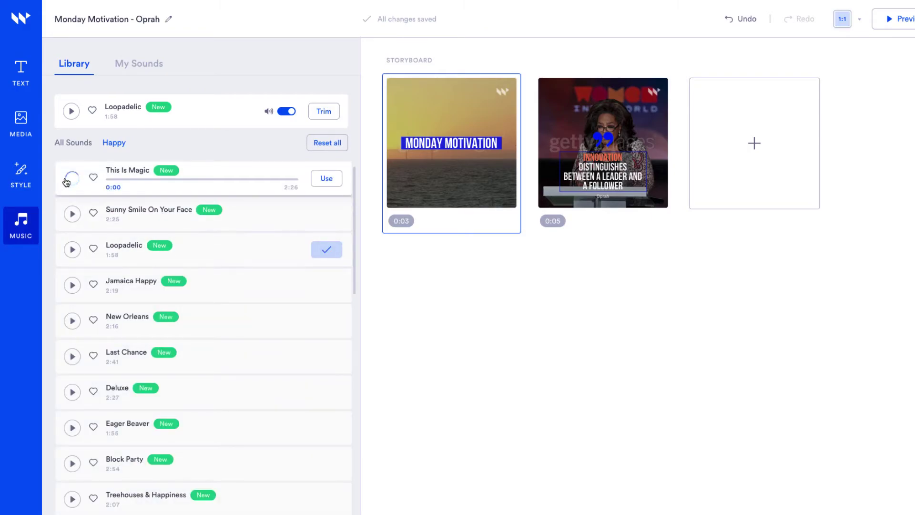
left_click(72, 178)
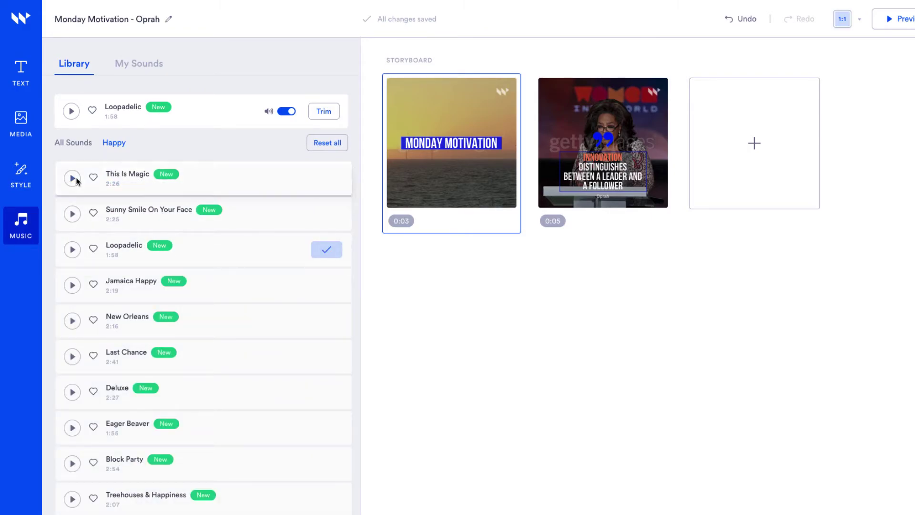
left_click(325, 178)
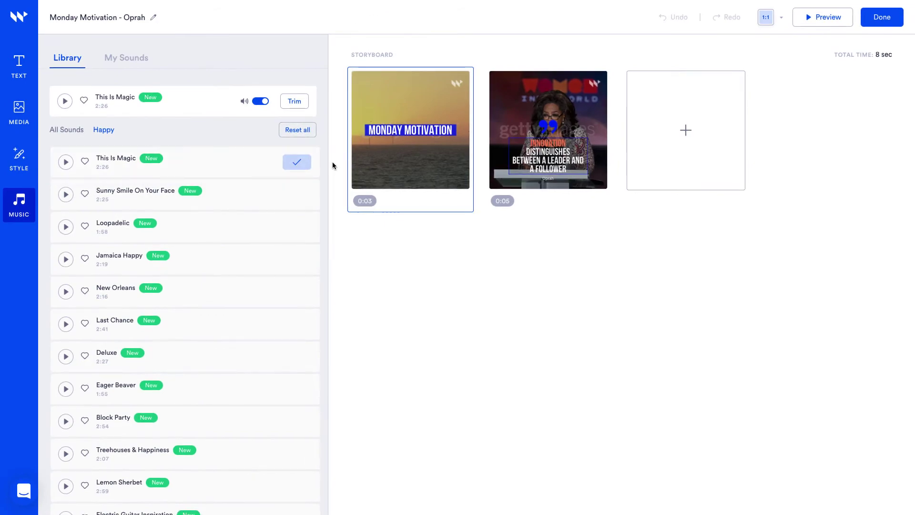
Step: Send the Monday Motivation - Oprah video to production with Done
left_click(880, 24)
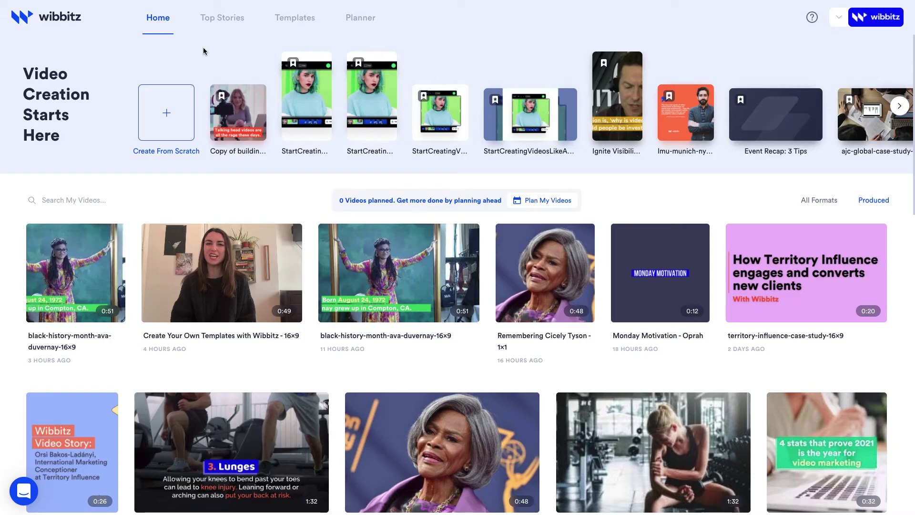
Step: Browse Top Stories and add the 'Ted Cruz Confirms Mexico Vacation as Texas Faces Storm Crisis' video
left_click(219, 20)
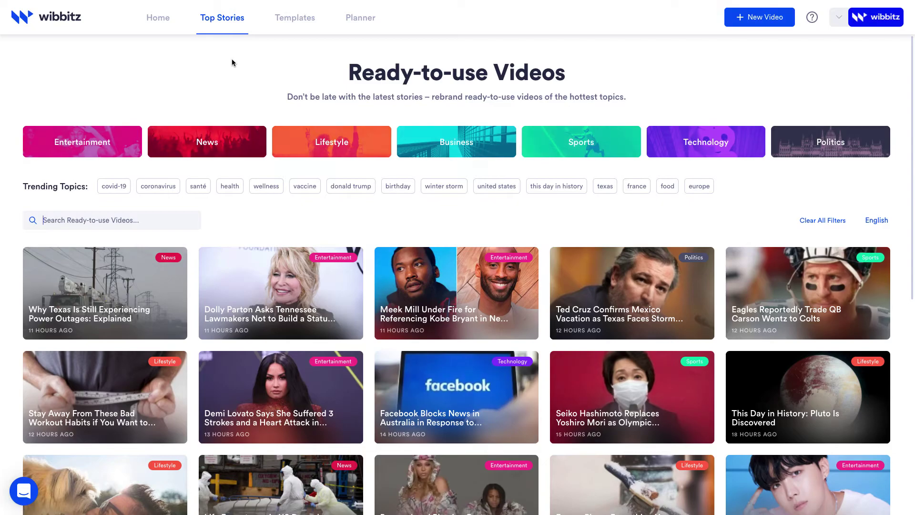
mouse_move(636, 303)
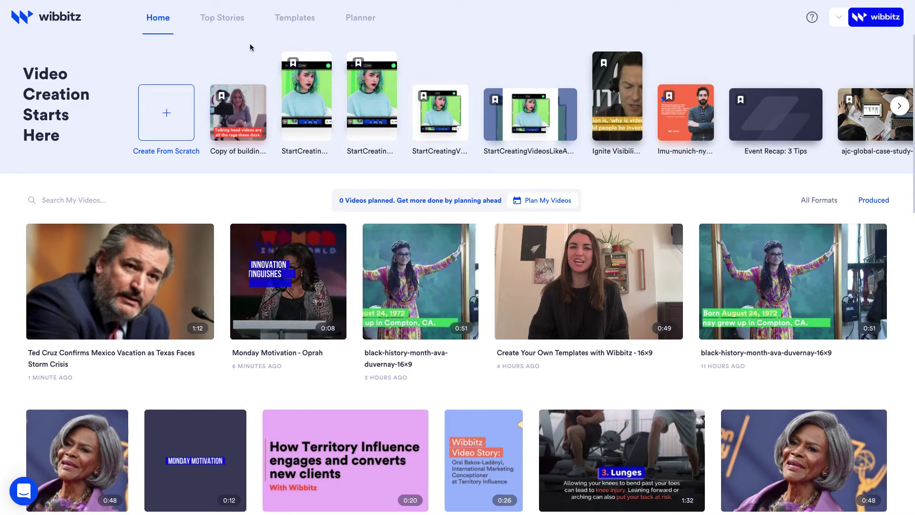
Step: Filter templates to News and preview the 'Breaking News: SpaceX' template
left_click(285, 20)
left_click(227, 186)
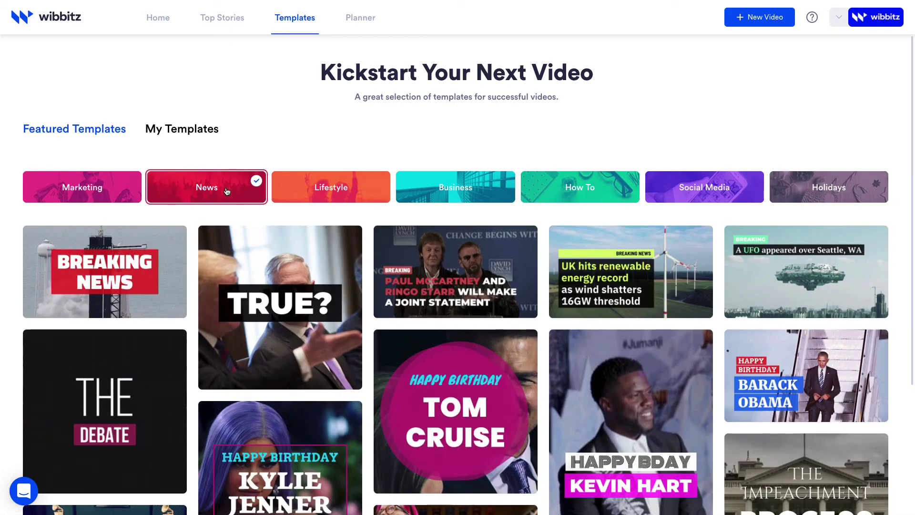
left_click(109, 277)
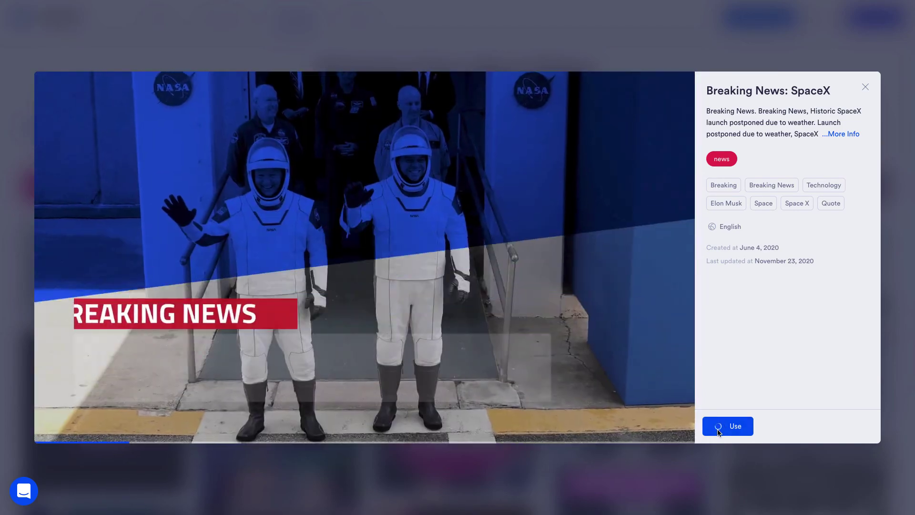
Step: Use the Breaking News: SpaceX template and produce the 24-second six-scene video
left_click(719, 433)
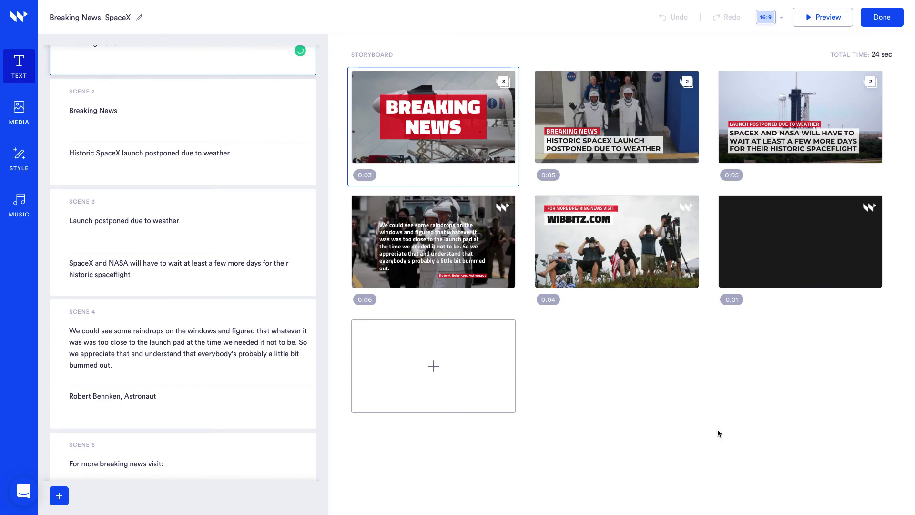
left_click(875, 21)
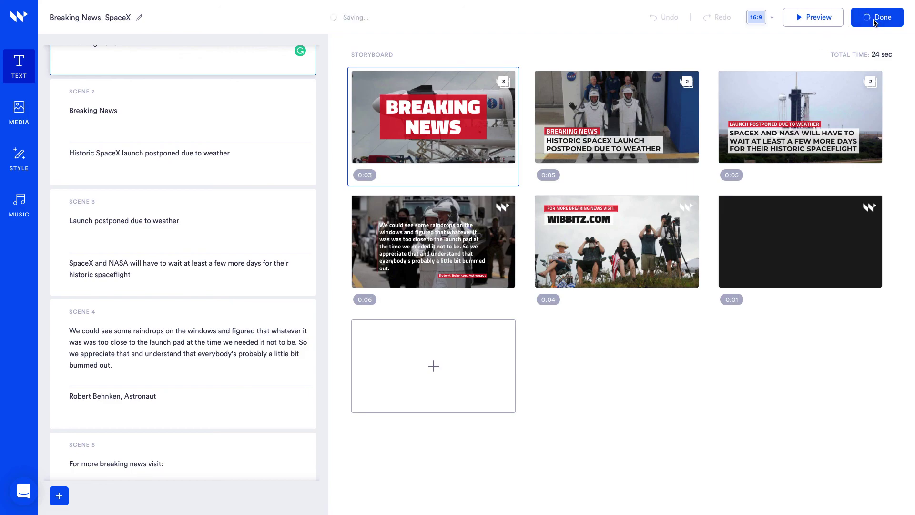